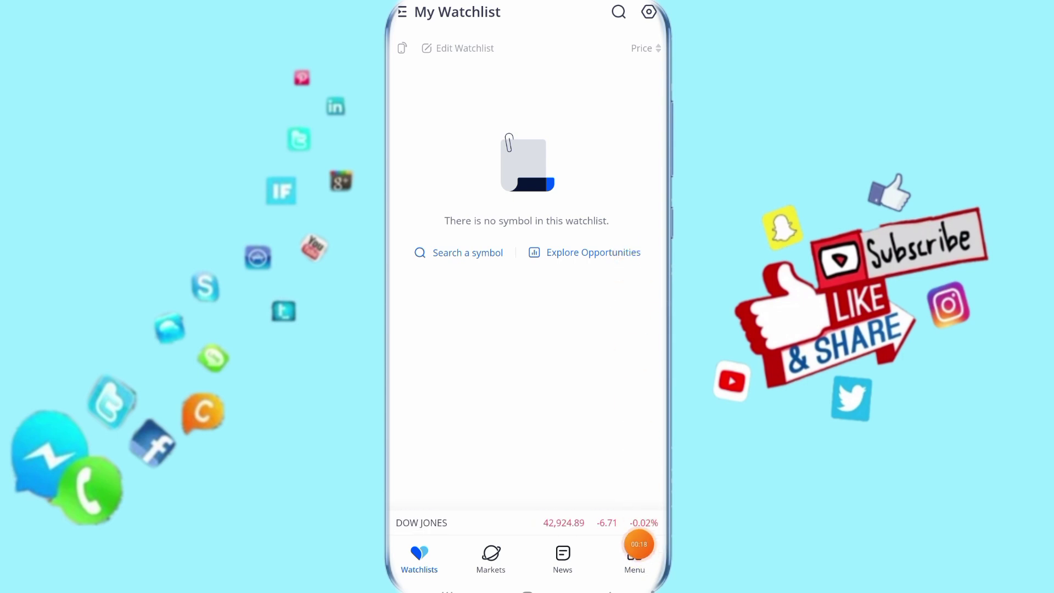
- Switch from the empty watchlist to the Menu page with profile, shortcuts and messages
{"action": "left_click", "coordinate": [634, 559]}
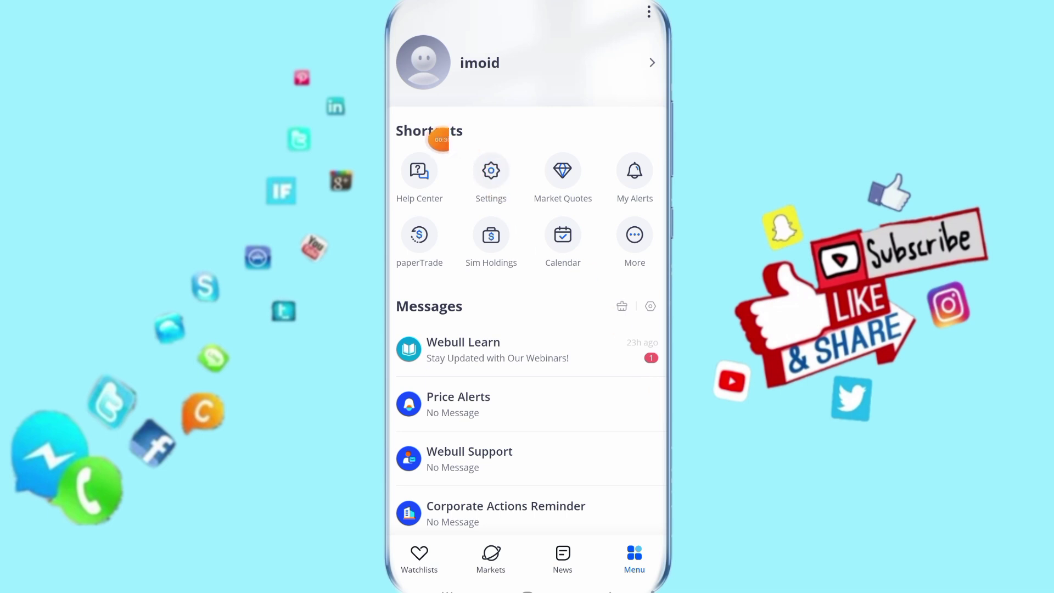
- Open Settings from the Menu page's Shortcuts section
{"action": "left_click", "coordinate": [491, 171]}
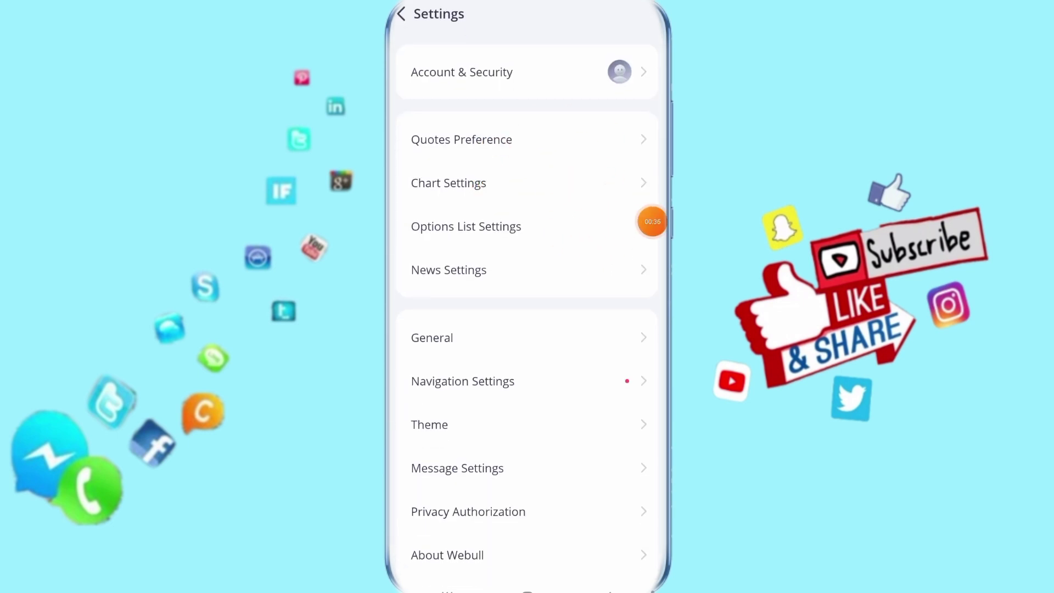
{"action": "scroll", "coordinate": [527, 330], "scroll_direction": "down", "scroll_amount": 3}
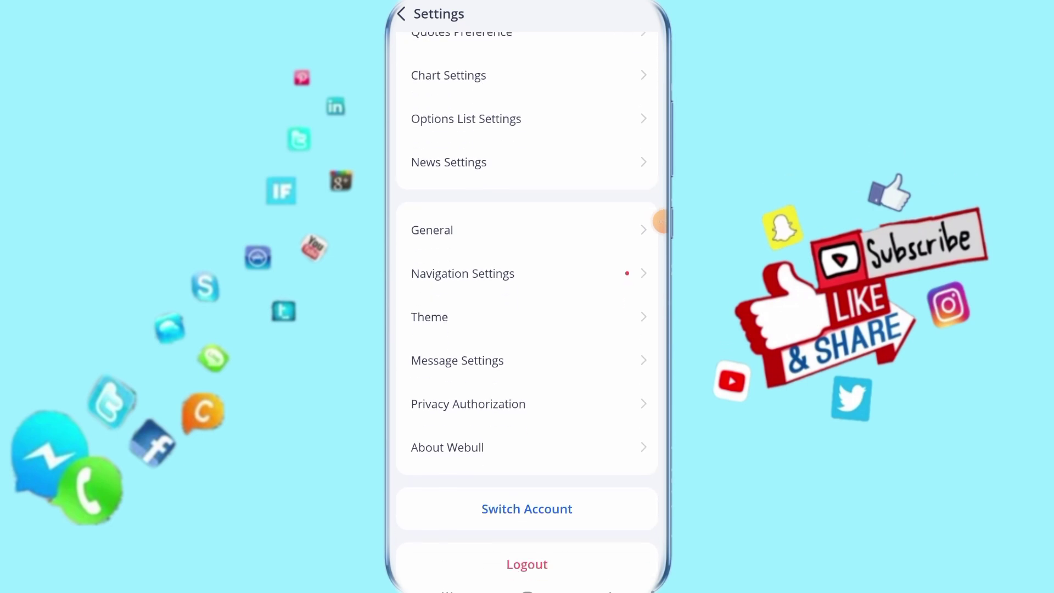
{"action": "scroll", "coordinate": [527, 288], "scroll_direction": "up", "scroll_amount": 3}
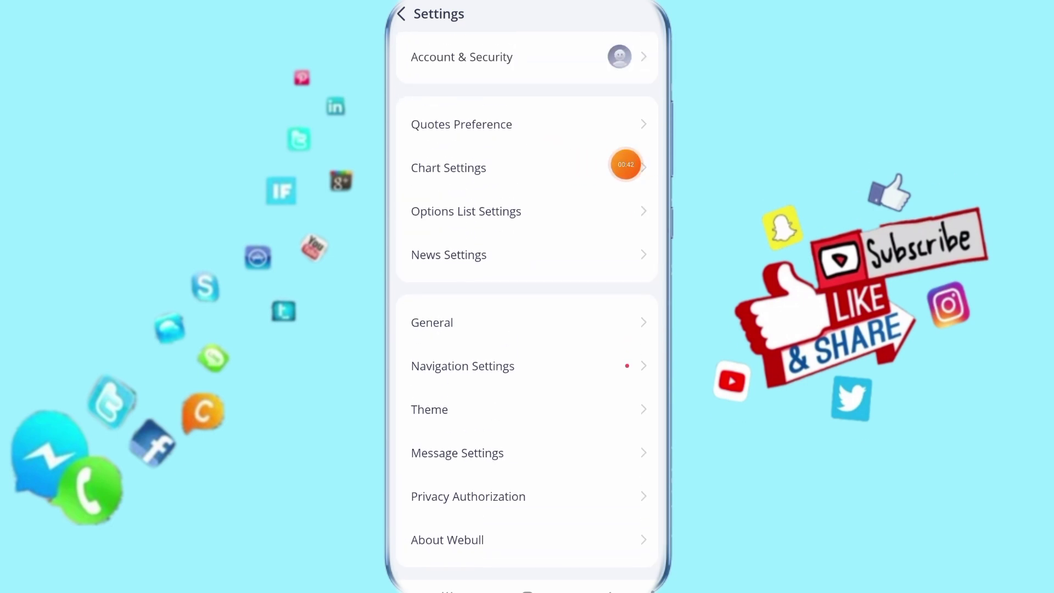
- Go to Chart Settings from the Settings list
{"action": "left_click", "coordinate": [494, 167]}
{"action": "scroll", "coordinate": [527, 330], "scroll_direction": "down", "scroll_amount": 5}
{"action": "scroll", "coordinate": [527, 329], "scroll_direction": "down", "scroll_amount": 5}
{"action": "scroll", "coordinate": [527, 329], "scroll_direction": "down", "scroll_amount": 5}
{"action": "scroll", "coordinate": [527, 330], "scroll_direction": "down", "scroll_amount": 5}
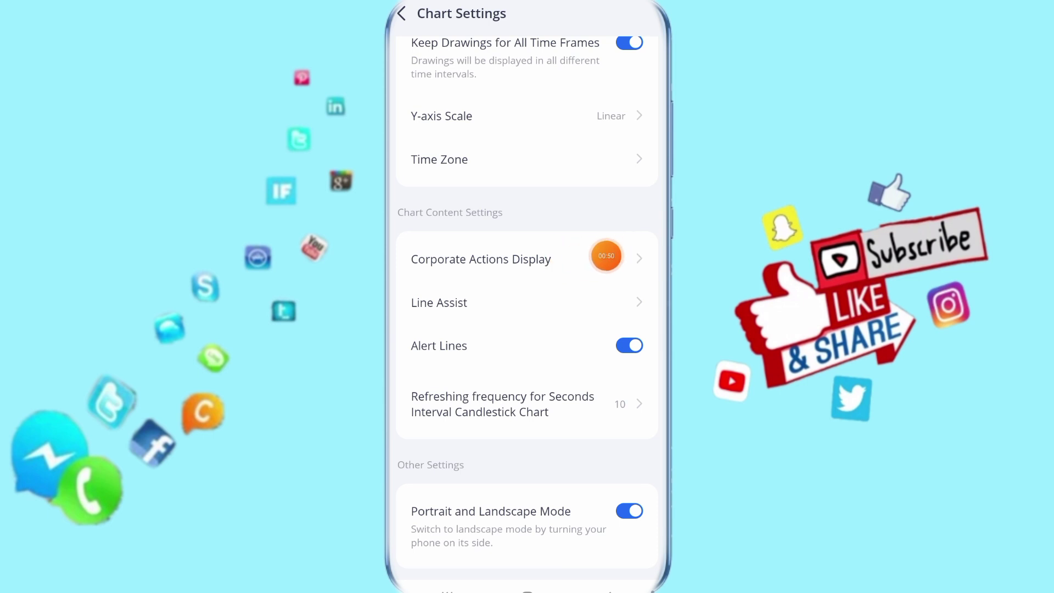
- Open Corporate Actions Display, where Dividends is off and Splits and Earnings are on
{"action": "left_click", "coordinate": [527, 259]}
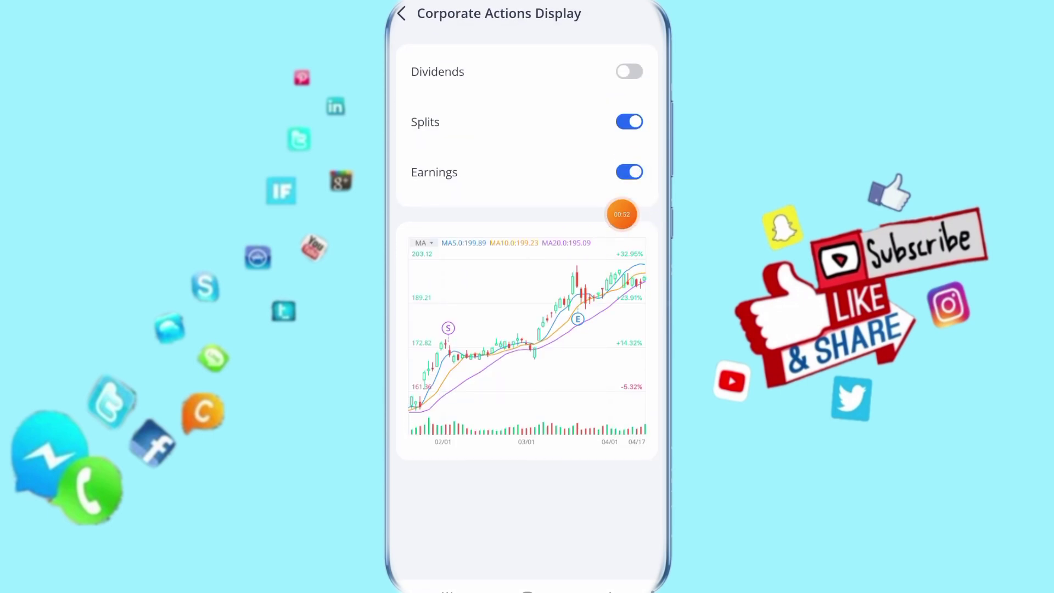